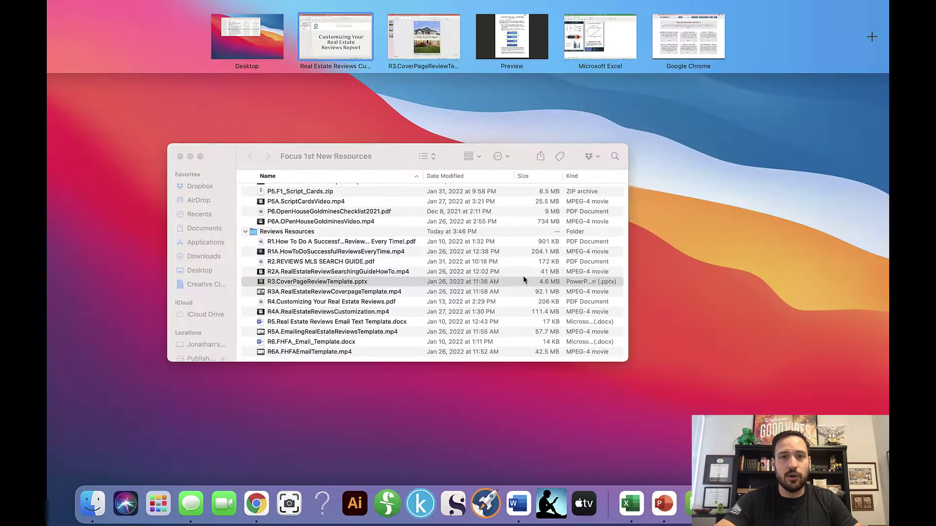
- Switch to Excel and open the Customize Reviews window for the report, moving it off the first report page
{"action": "left_click", "coordinate": [600, 35]}
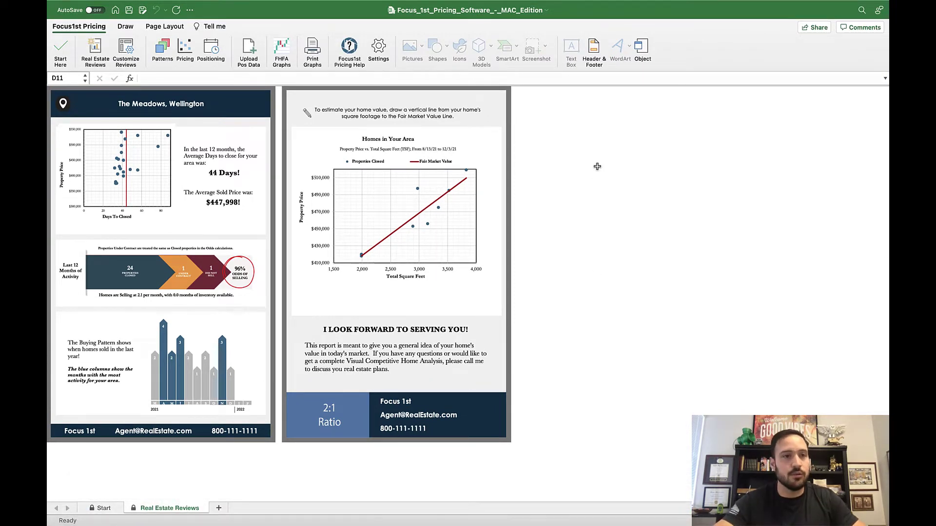
{"action": "left_click", "coordinate": [126, 51]}
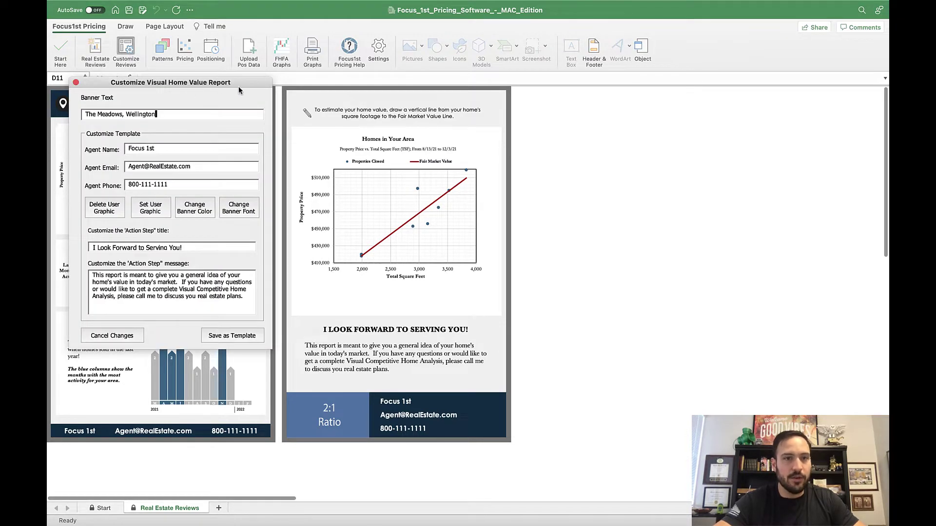
{"action": "left_click_drag", "start_coordinate": [238, 87], "coordinate": [534, 60]}
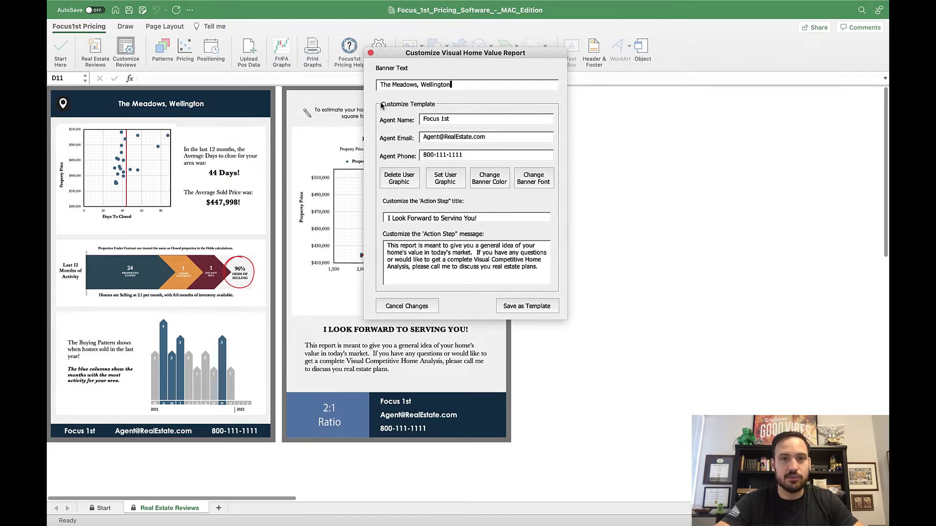
- Replace the report's banner text with the property's street address and city
{"action": "key", "text": "Tab"}
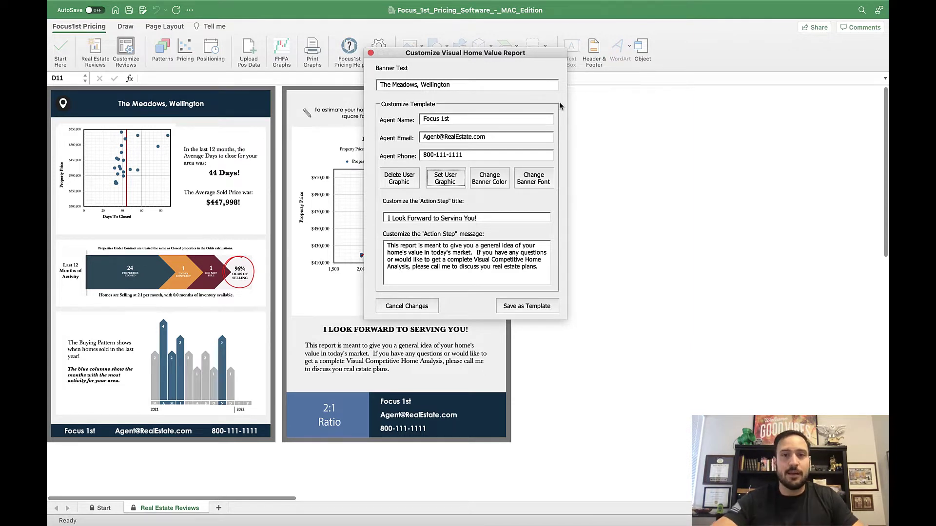
{"action": "left_click_drag", "start_coordinate": [472, 84], "coordinate": [375, 84]}
{"action": "type", "text": "123"}
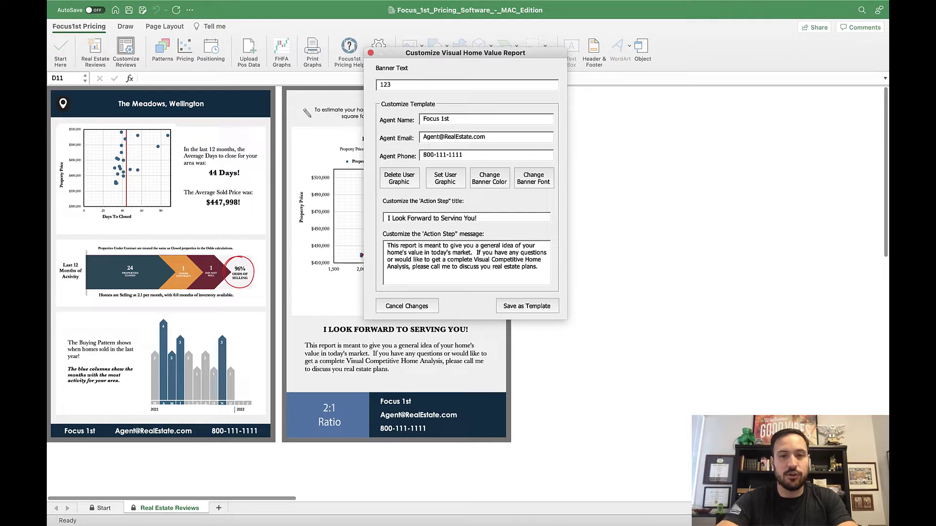
{"action": "type", "text": "4 Address st"}
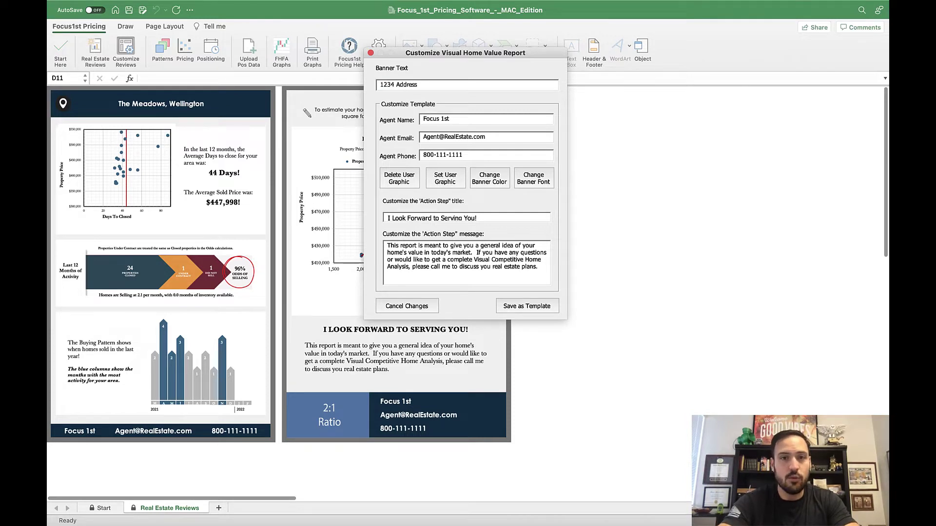
{"action": "key", "text": "BackSpace"}
{"action": "key", "text": "BackSpace"}
{"action": "type", "text": "St"}
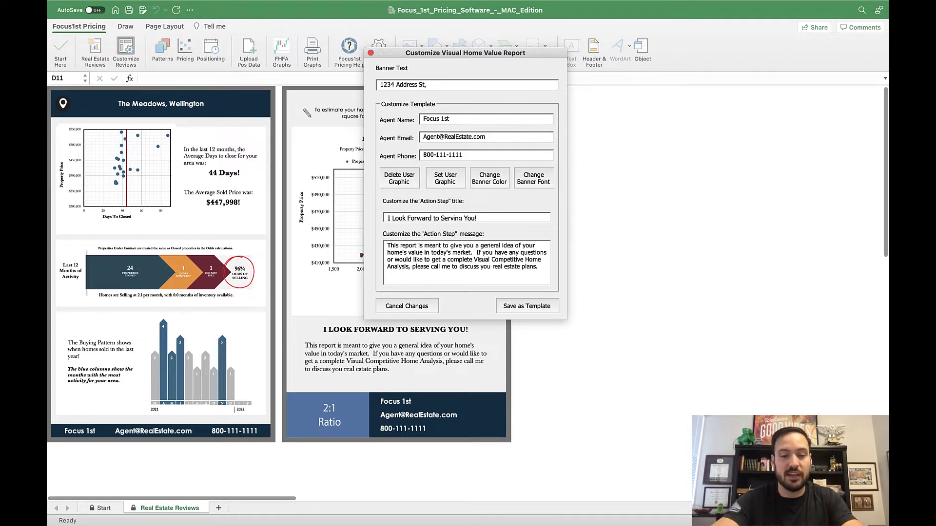
{"action": "type", "text": ", City"}
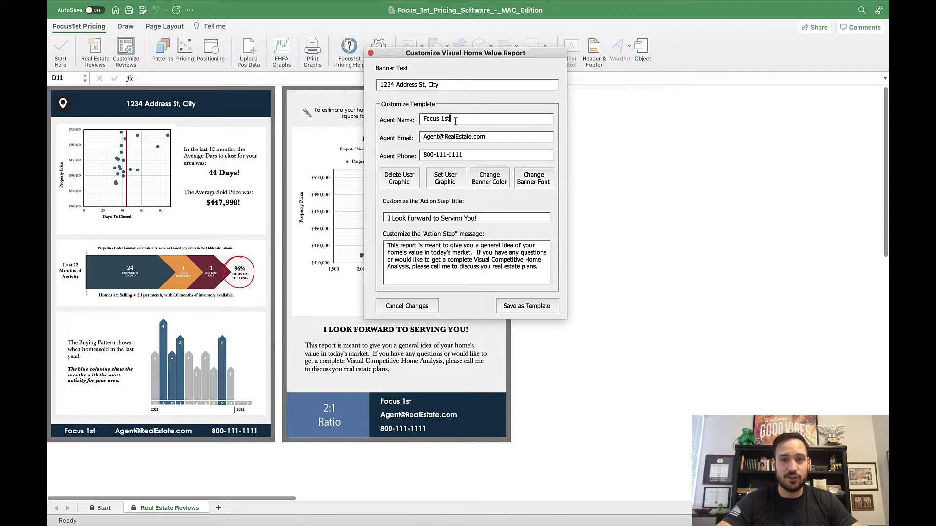
- Replace the agent name in the report template with the placeholder "First name"
{"action": "left_click_drag", "start_coordinate": [453, 119], "coordinate": [420, 119]}
{"action": "type", "text": "Fi"}
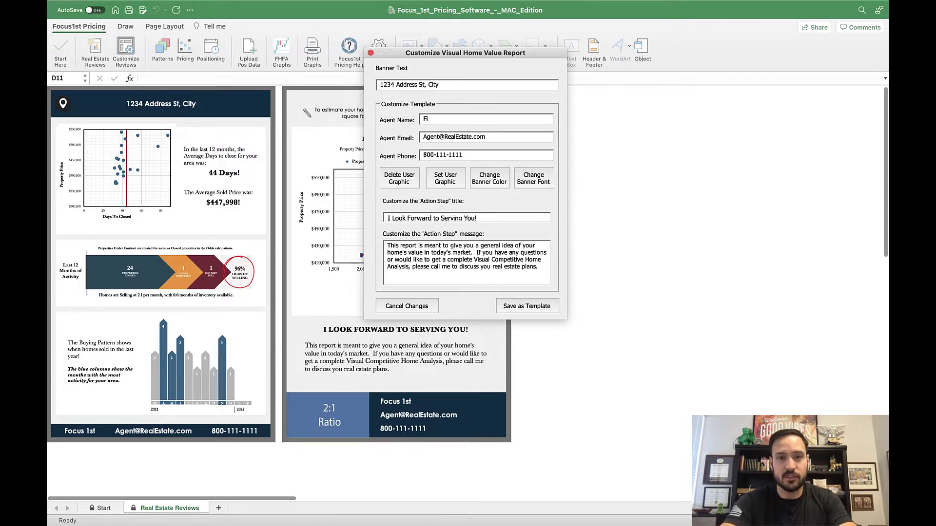
{"action": "type", "text": "rst "}
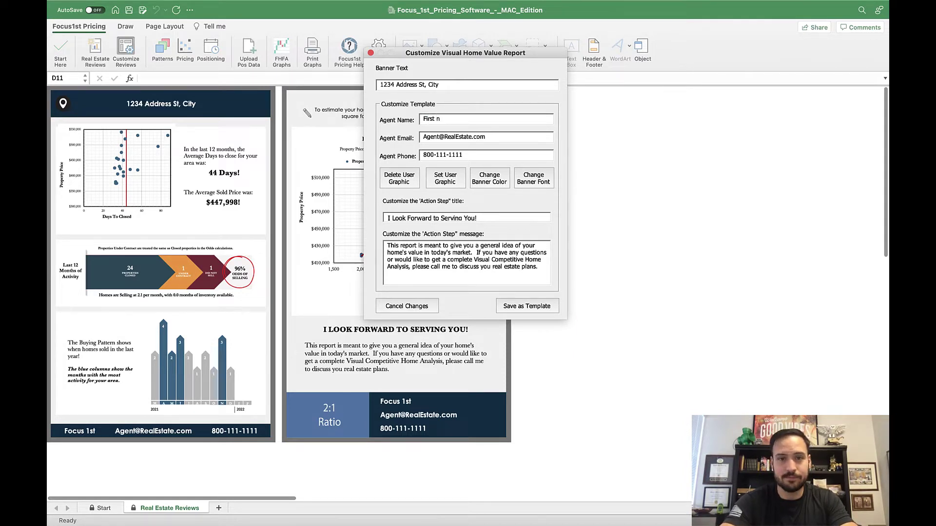
{"action": "type", "text": "name"}
{"action": "key", "text": "BackSpace"}
{"action": "key", "text": "BackSpace"}
{"action": "key", "text": "BackSpace"}
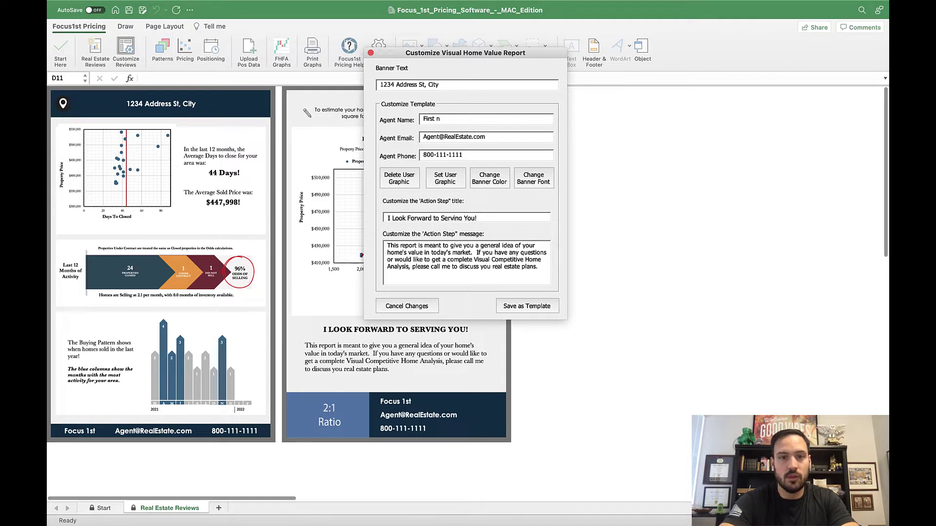
{"action": "type", "text": "name"}
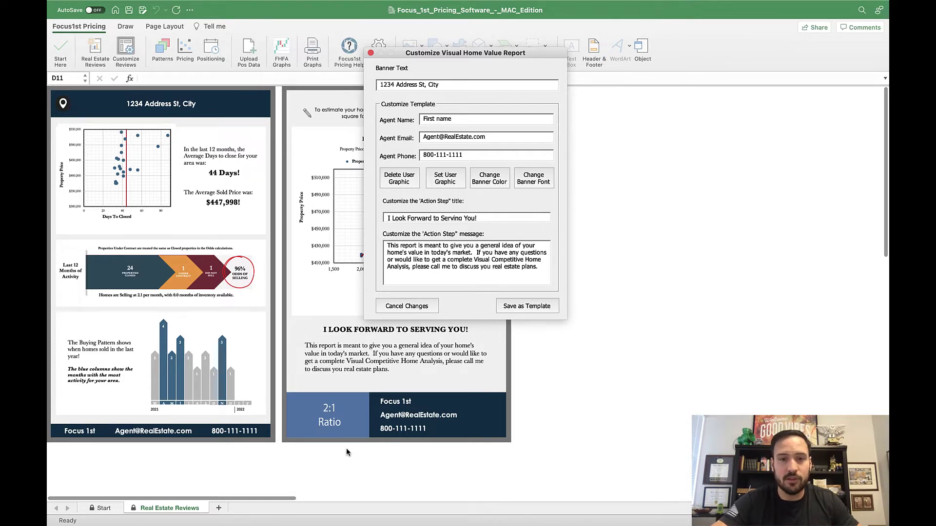
- Set the user graphic to 1.1 Ratio.png from the DesktopFiles folder and save the customization as the template
{"action": "left_click_drag", "start_coordinate": [422, 56], "coordinate": [569, 51]}
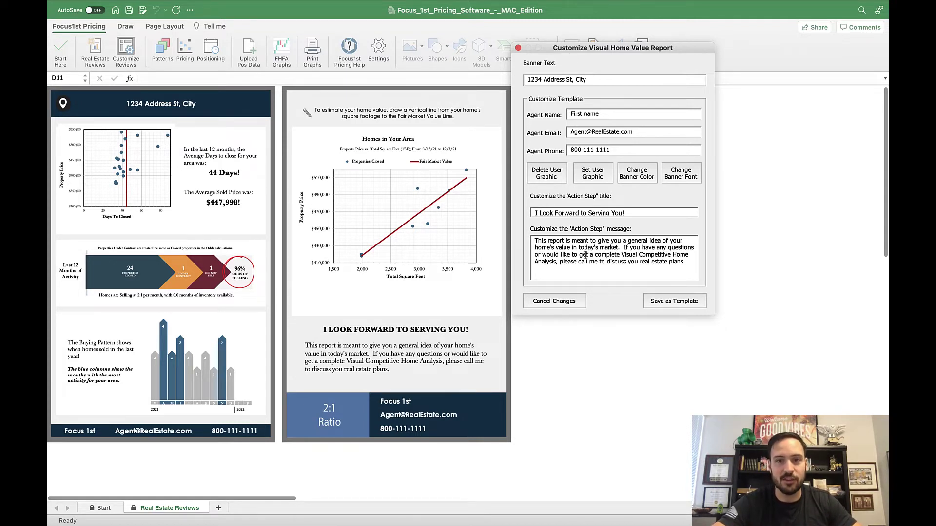
{"action": "left_click", "coordinate": [593, 177]}
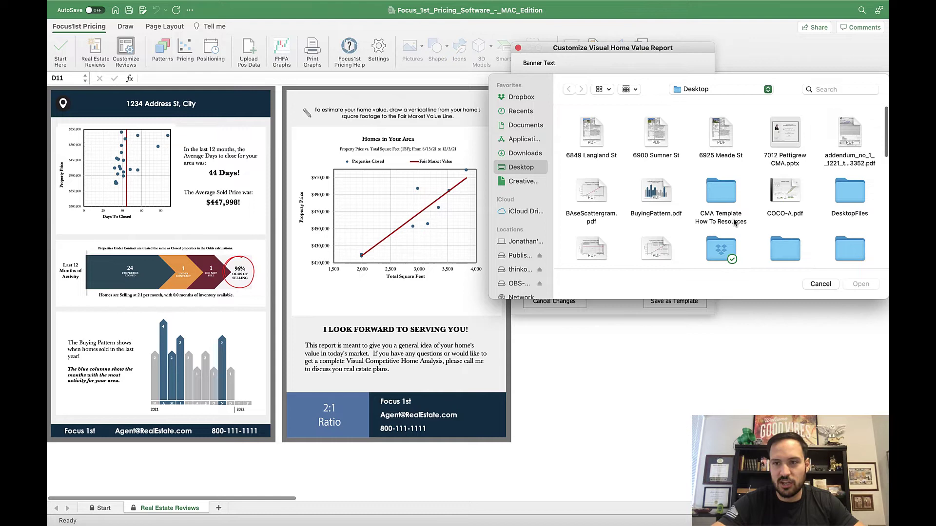
{"action": "double_click", "coordinate": [849, 151]}
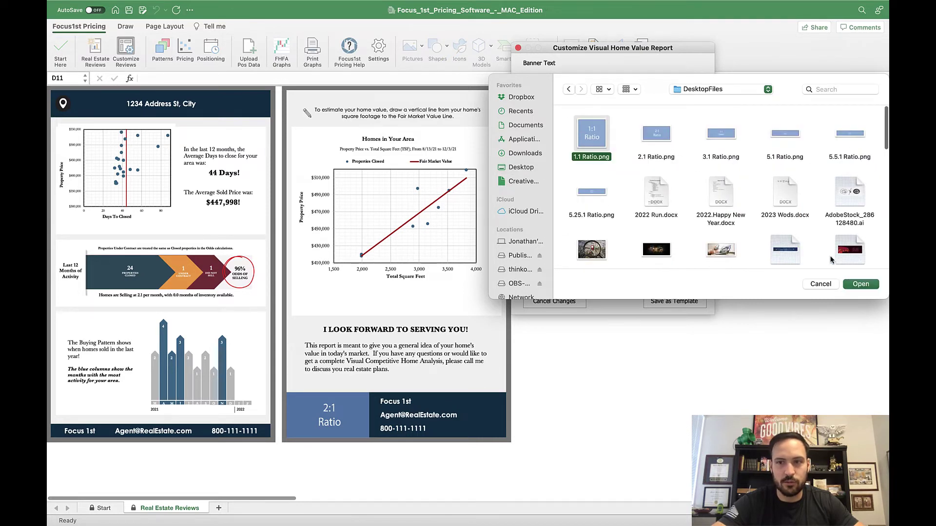
{"action": "left_click", "coordinate": [860, 285]}
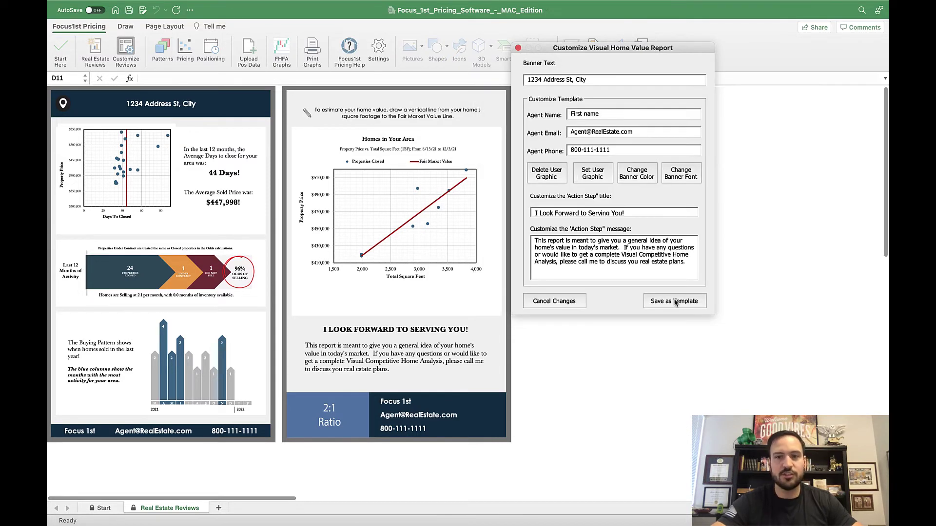
{"action": "left_click", "coordinate": [676, 301]}
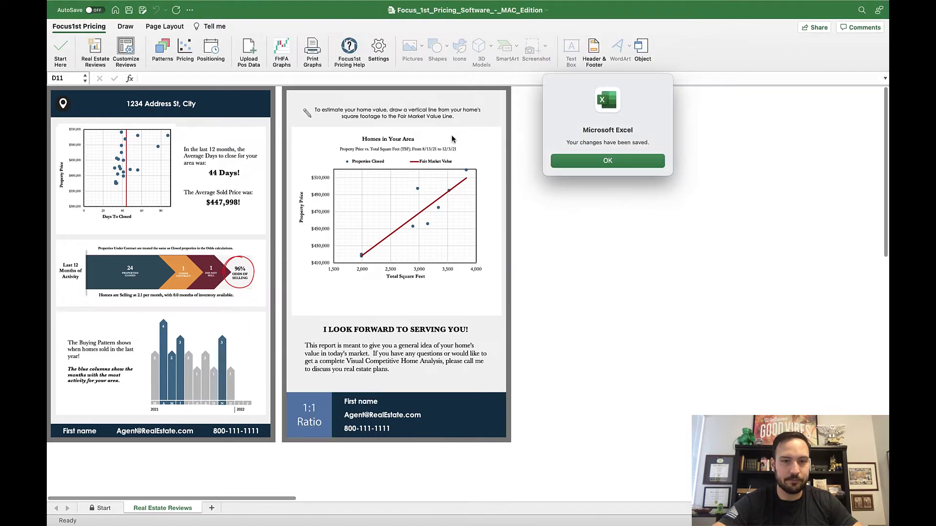
{"action": "left_click", "coordinate": [619, 164]}
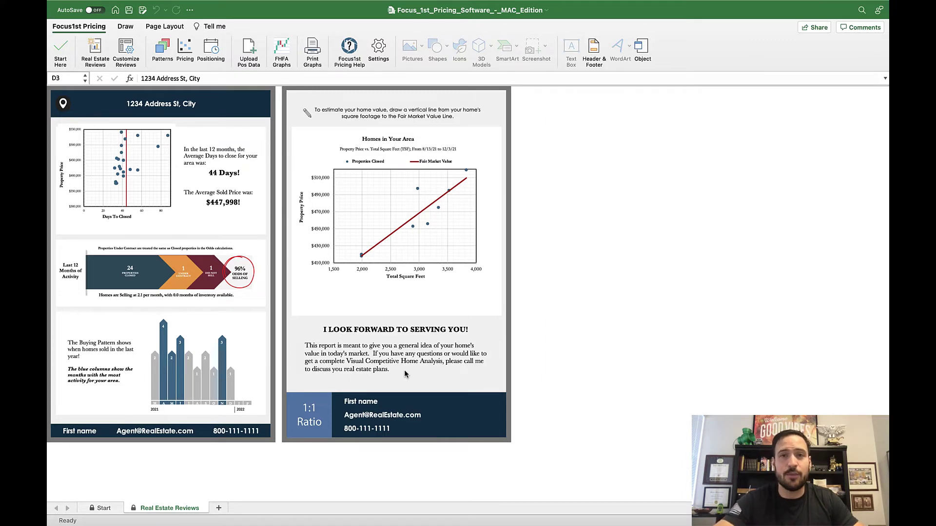
- View the Real Estate Reviews Resources page in Chrome and the third cover design in PowerPoint's R3.CoverPageReviewTemplate
{"action": "key", "text": "ctrl+Up"}
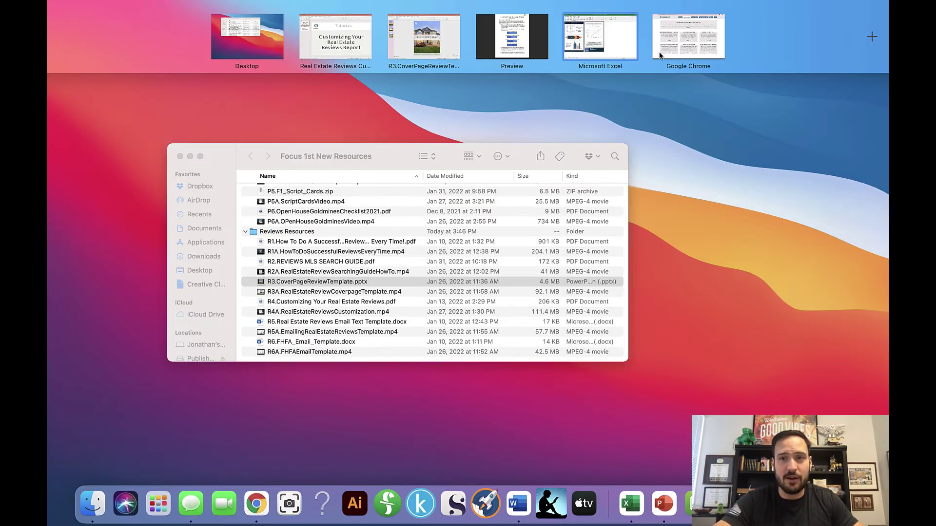
{"action": "left_click", "coordinate": [660, 49]}
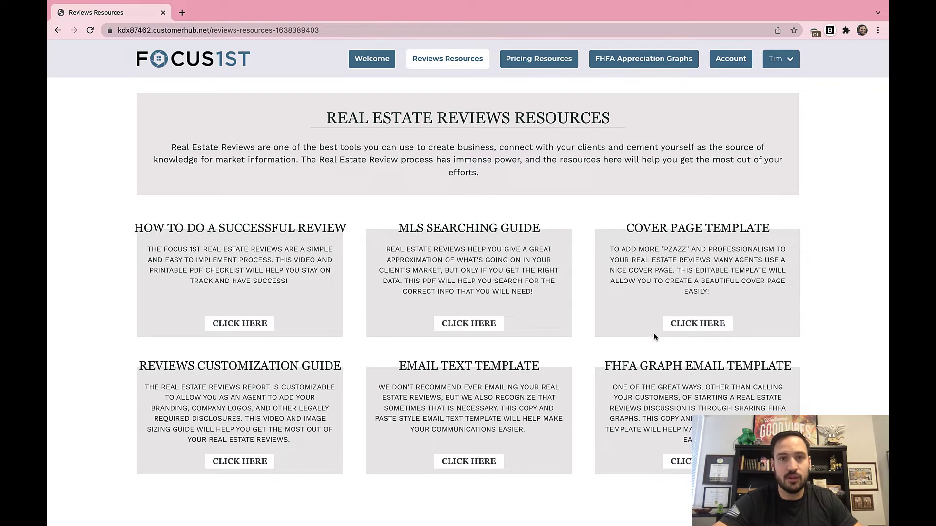
{"action": "key", "text": "ctrl+Up"}
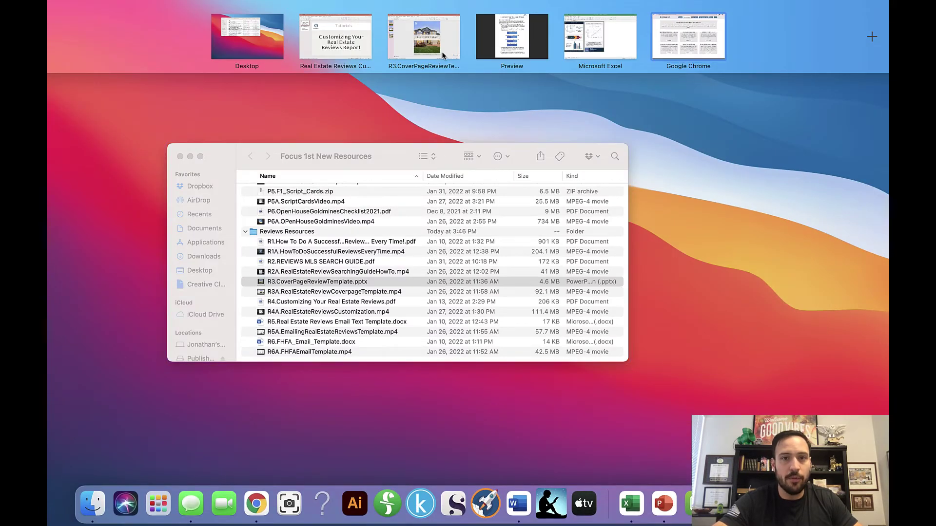
{"action": "left_click", "coordinate": [443, 52]}
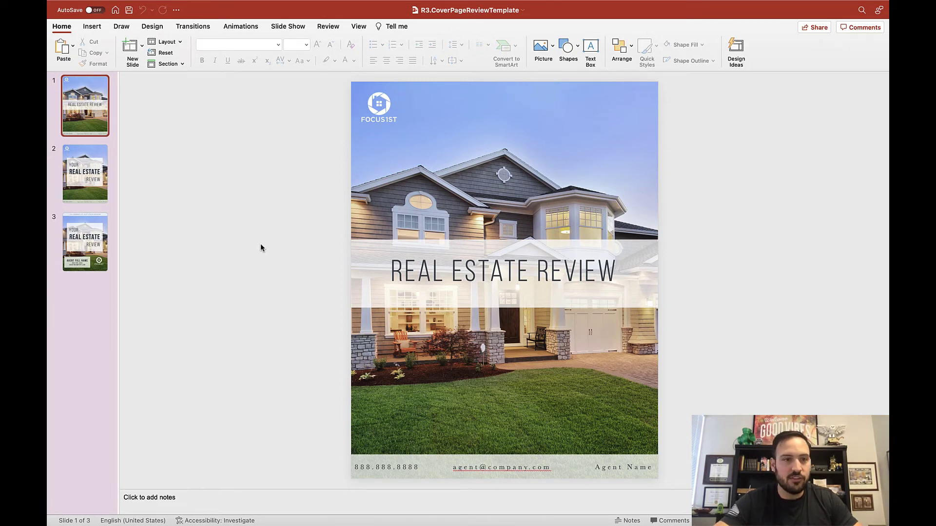
{"action": "left_click", "coordinate": [104, 182]}
{"action": "left_click", "coordinate": [77, 248]}
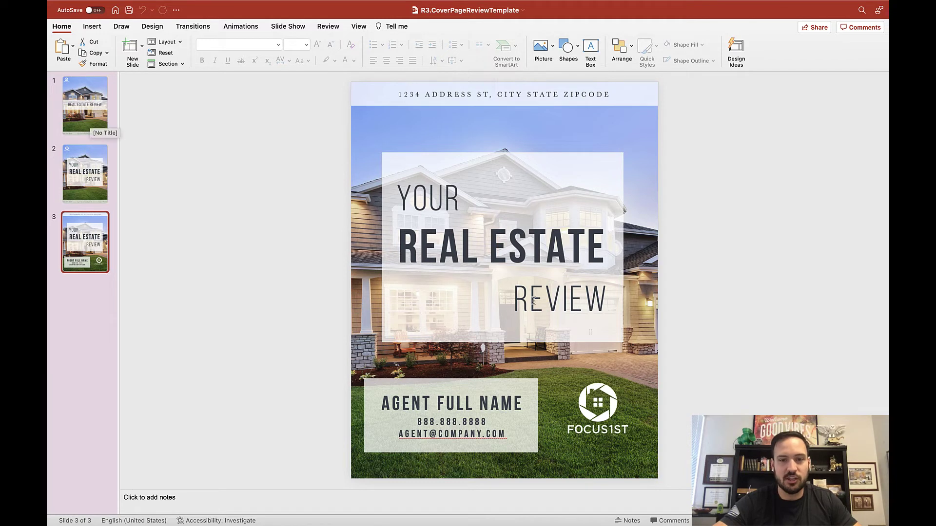
- Replace the agent full name on the slide 3 cover page with "FOCUS 1st"
{"action": "left_click", "coordinate": [457, 403]}
{"action": "left_click_drag", "start_coordinate": [383, 403], "coordinate": [519, 401]}
{"action": "type", "text": "FOCUS"}
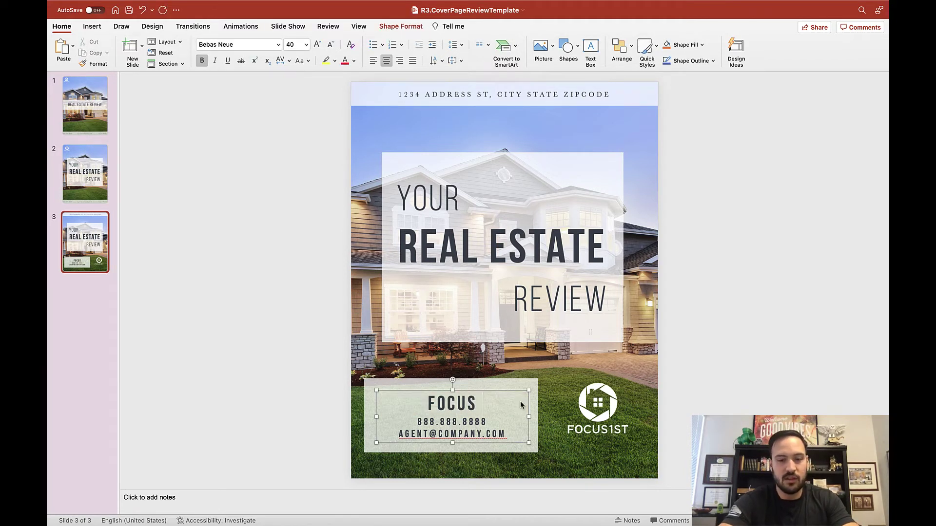
{"action": "type", "text": " 1st"}
{"action": "left_click", "coordinate": [681, 377]}
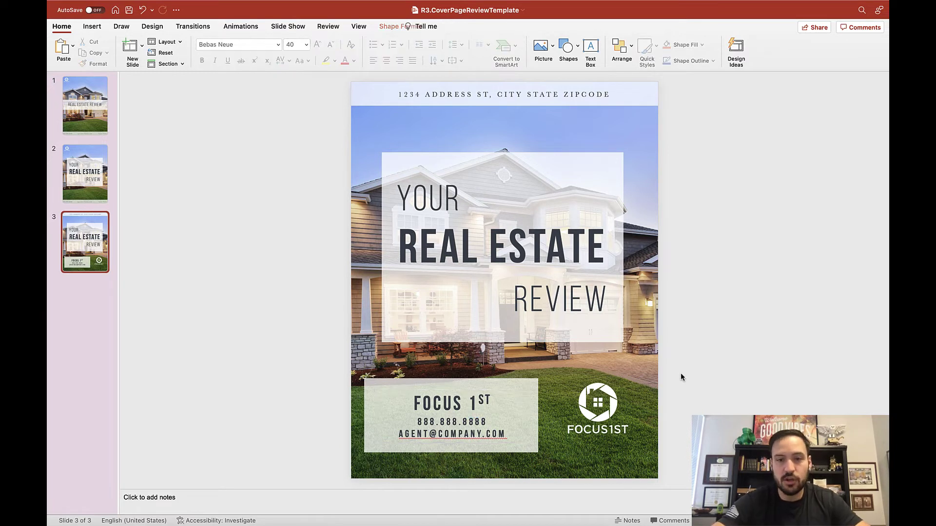
- Change the Focus1st logo picture on the slide 3 cover to the file 1.1 Ratio.png
{"action": "right_click", "coordinate": [613, 414]}
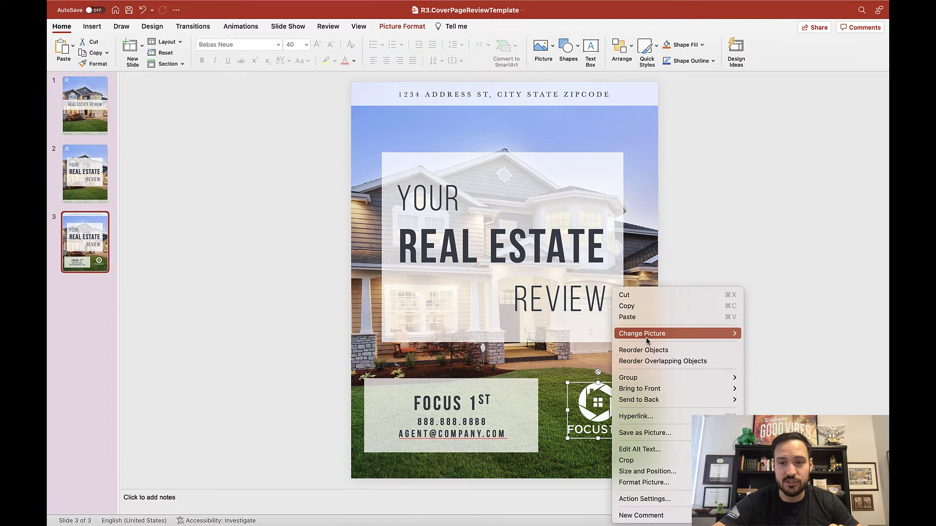
{"action": "mouse_move", "coordinate": [648, 339]}
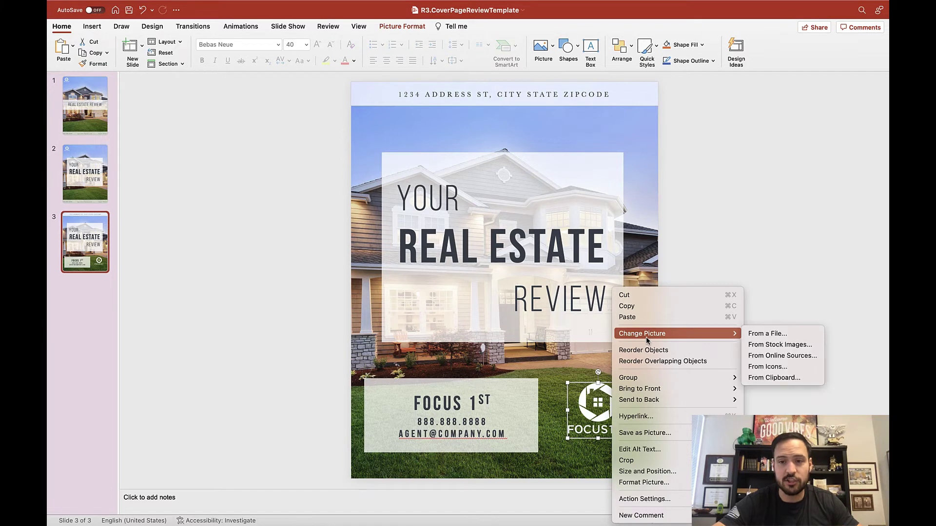
{"action": "left_click", "coordinate": [774, 336]}
{"action": "left_click", "coordinate": [343, 142]}
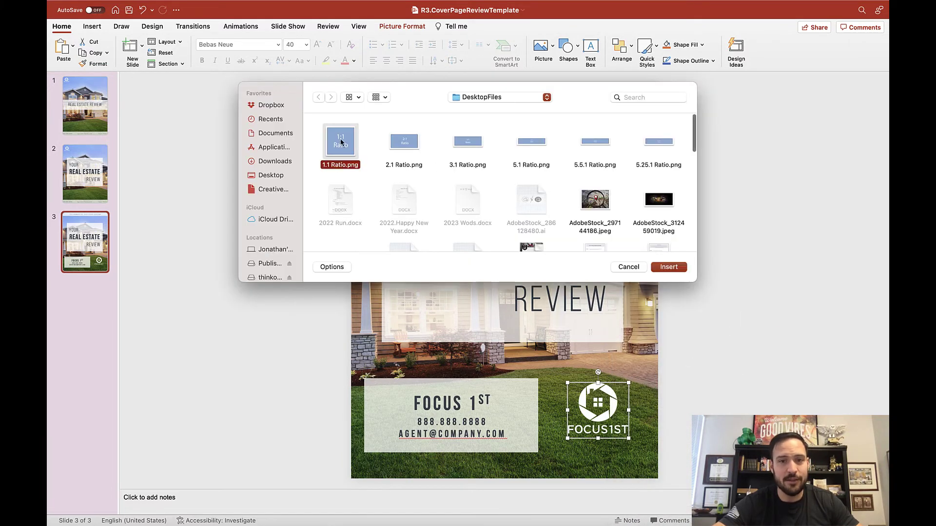
{"action": "left_click", "coordinate": [675, 271]}
{"action": "left_click", "coordinate": [694, 298]}
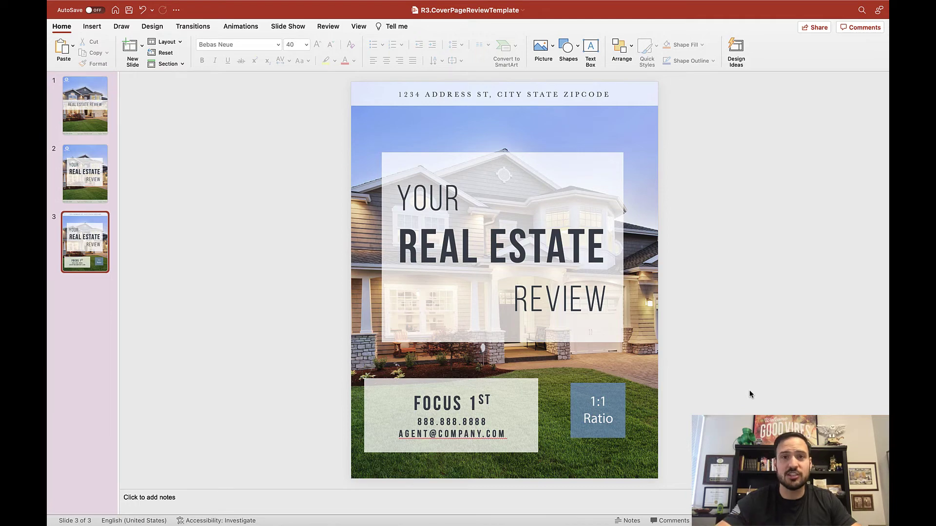
- Review the customized report in Excel and find the Reviews Customization Guide on the Chrome resources page
{"action": "key", "text": "ctrl+Up"}
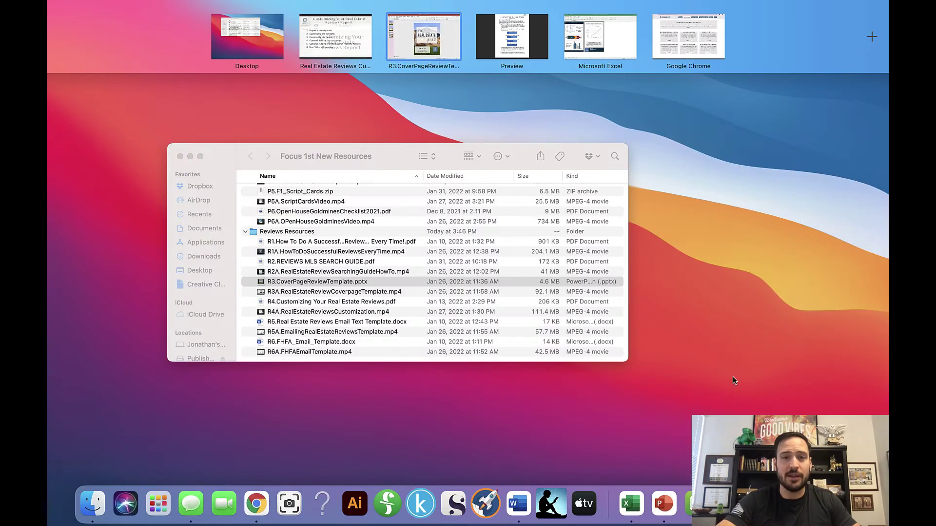
{"action": "left_click", "coordinate": [575, 32]}
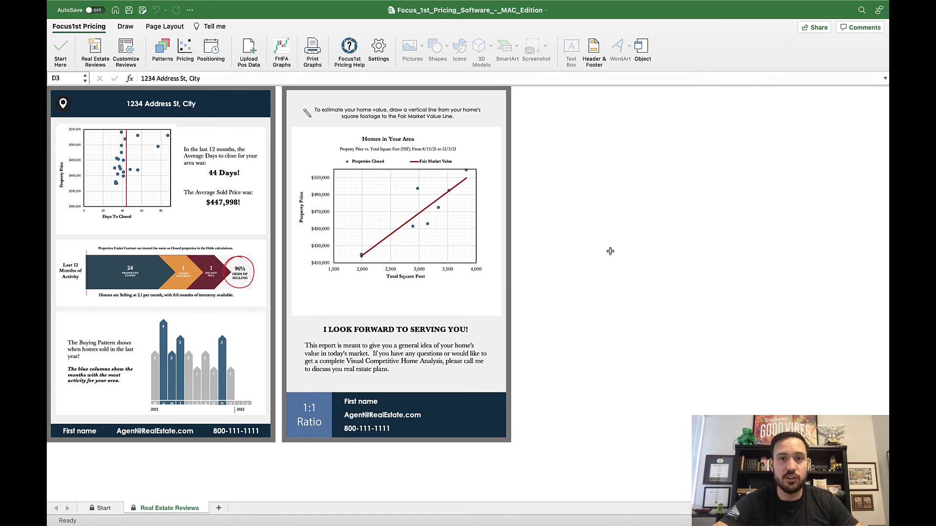
{"action": "key", "text": "ctrl+Up"}
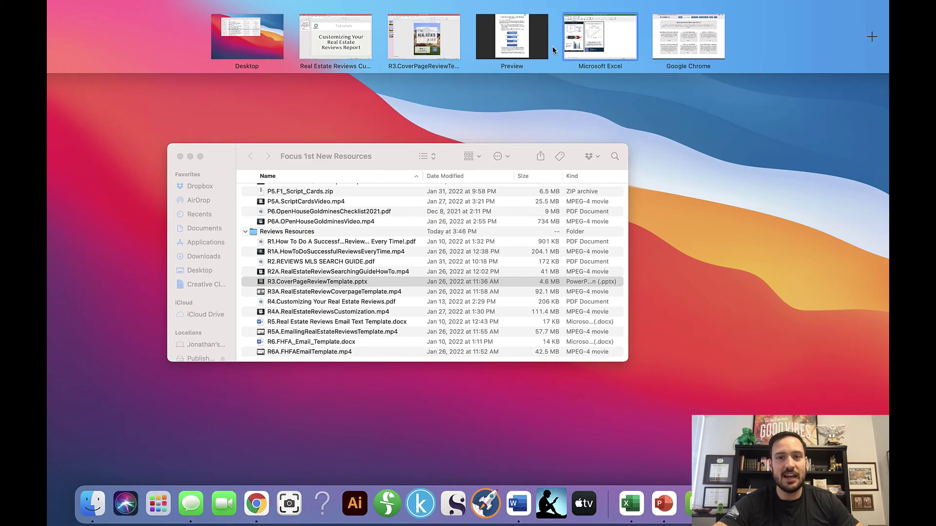
{"action": "left_click", "coordinate": [683, 28]}
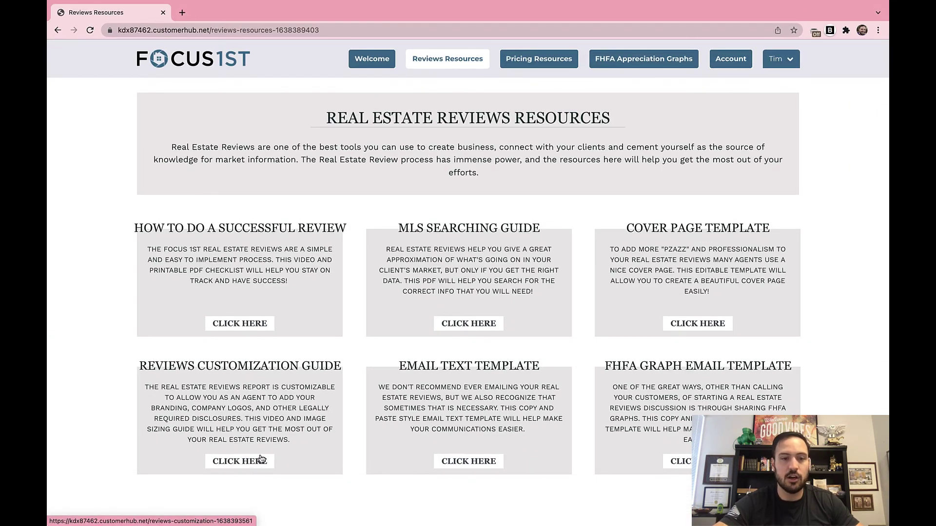
- Switch to Preview and read the Customizing Your Real Estate Reviews guide through its second page
{"action": "key", "text": "ctrl+Up"}
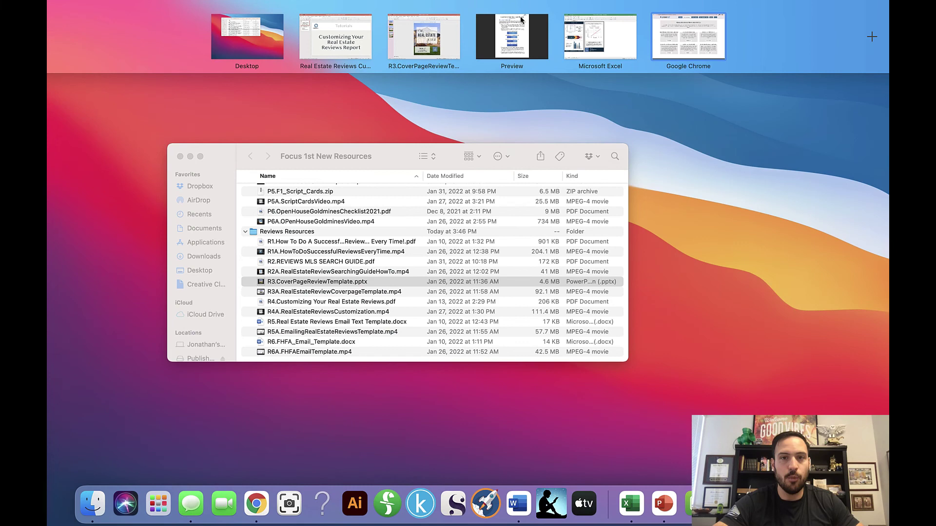
{"action": "left_click", "coordinate": [512, 34]}
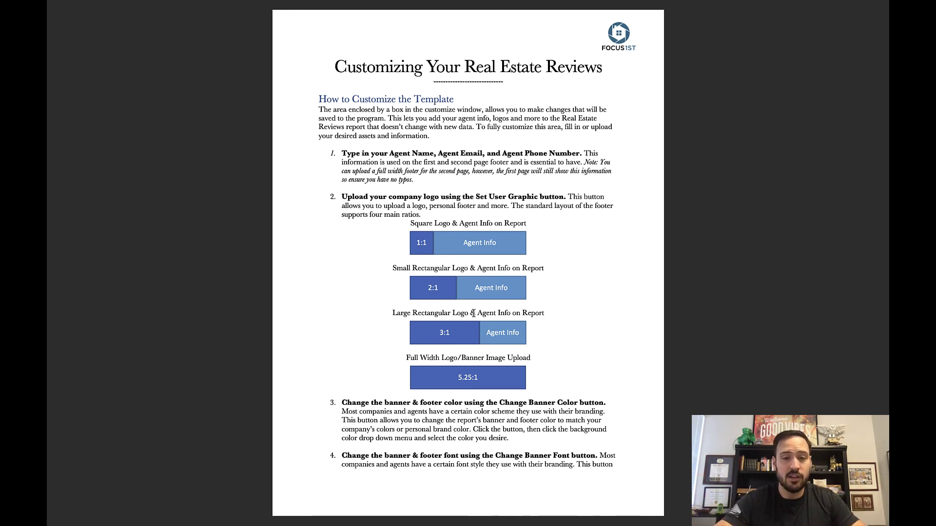
{"action": "scroll", "coordinate": [473, 314], "scroll_direction": "down", "scroll_amount": 3}
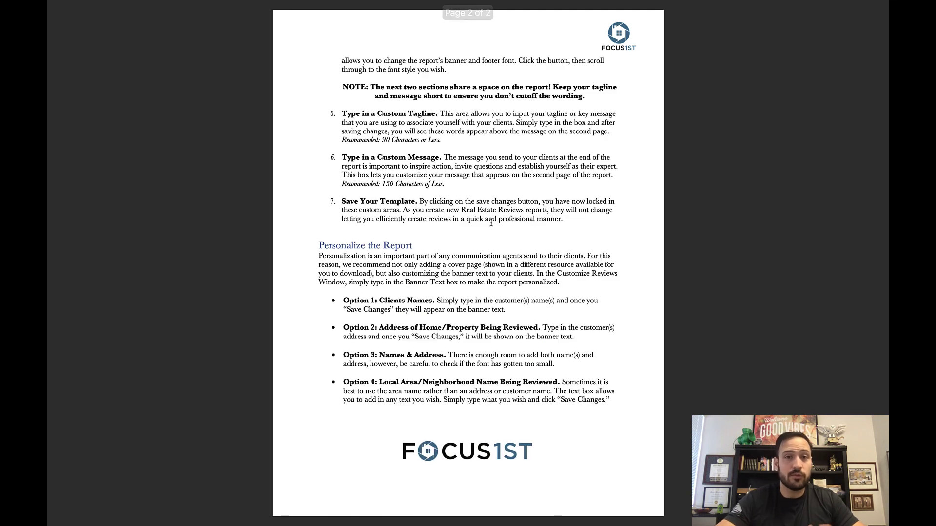